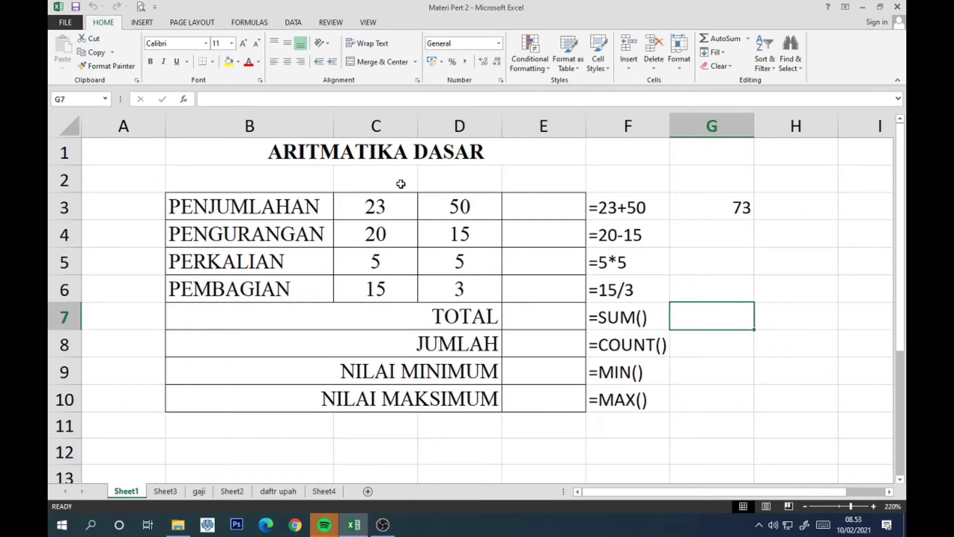
pyautogui.click(383, 155)
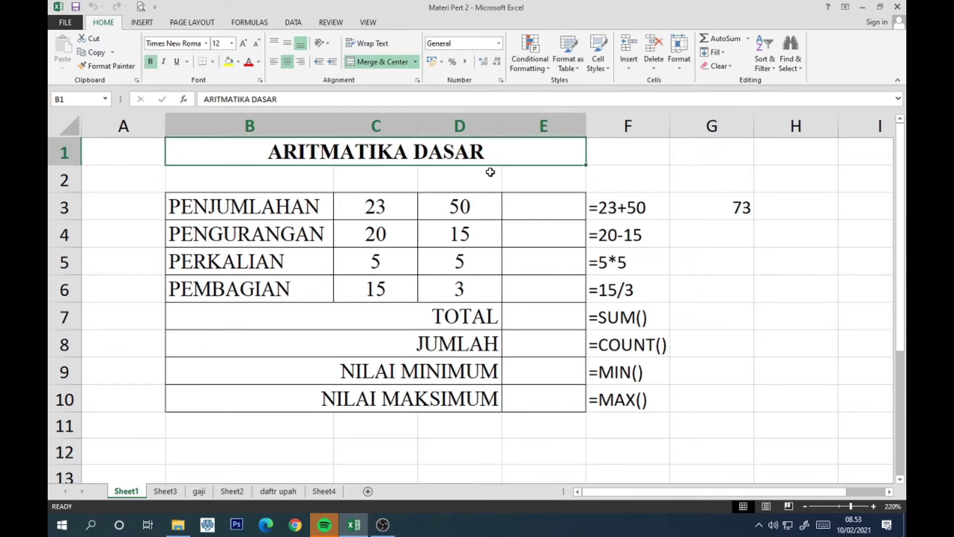
pyautogui.click(537, 213)
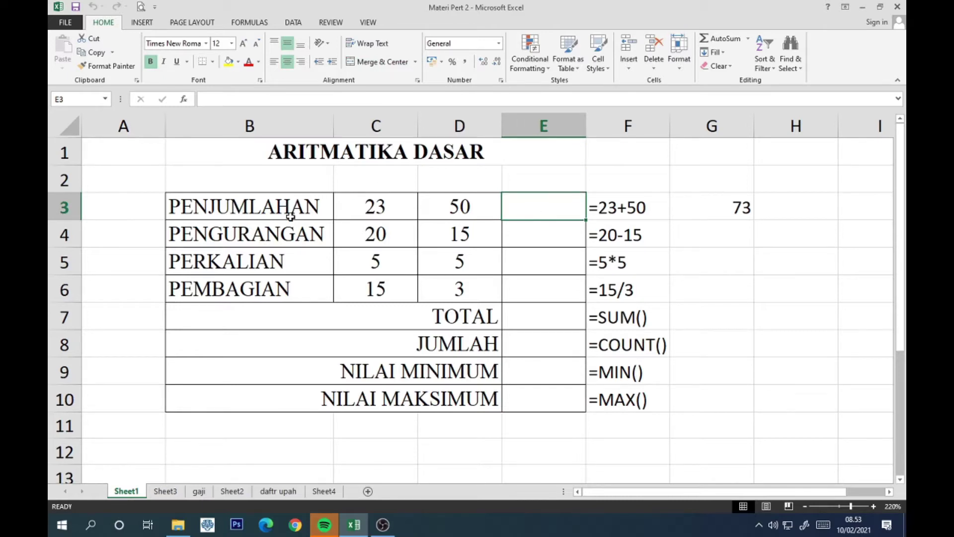
pyautogui.click(362, 210)
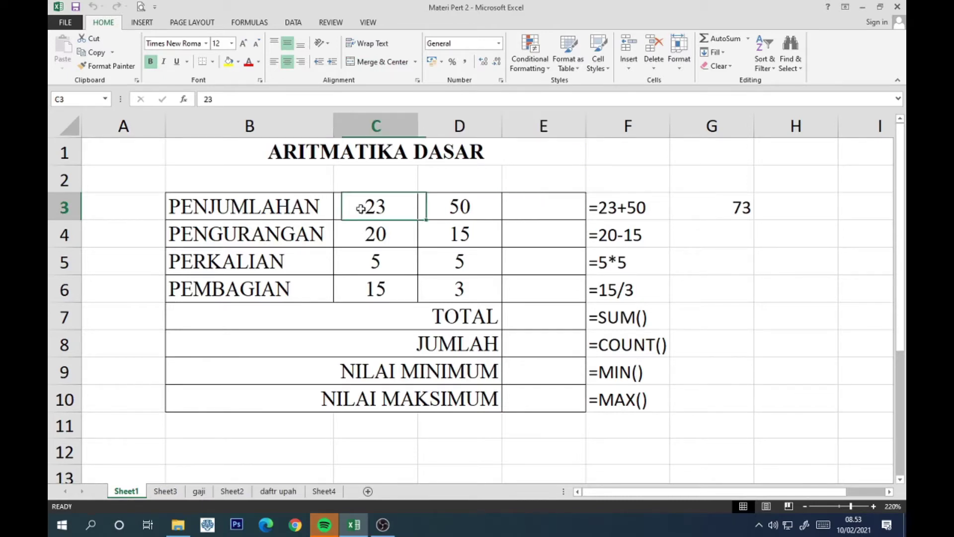
pyautogui.moveTo(221, 198); pyautogui.dragTo(571, 409)
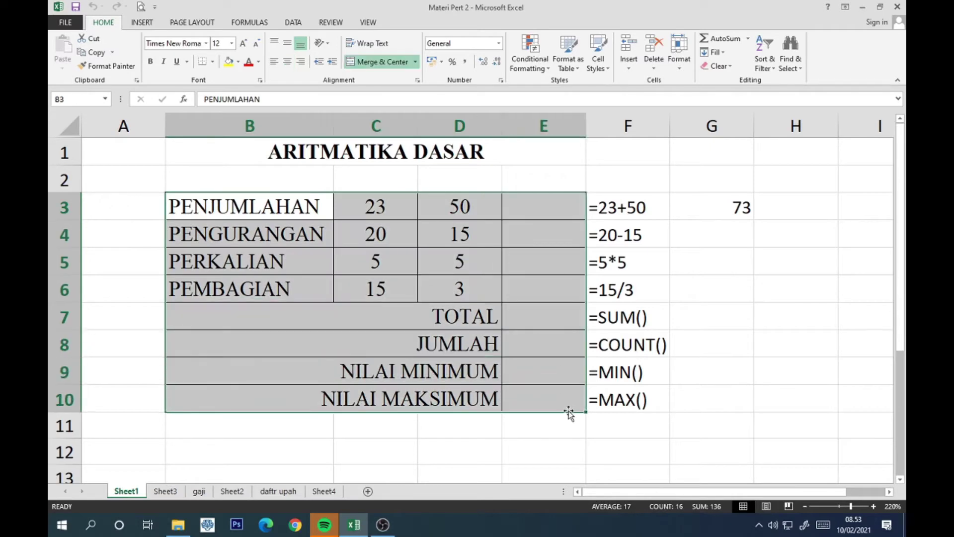
pyautogui.click(628, 269)
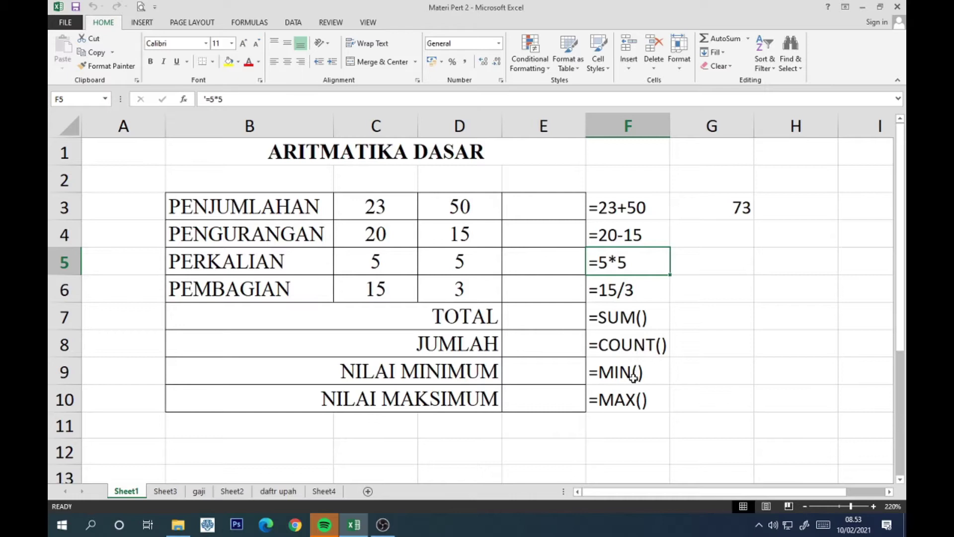
pyautogui.moveTo(531, 197); pyautogui.dragTo(541, 395)
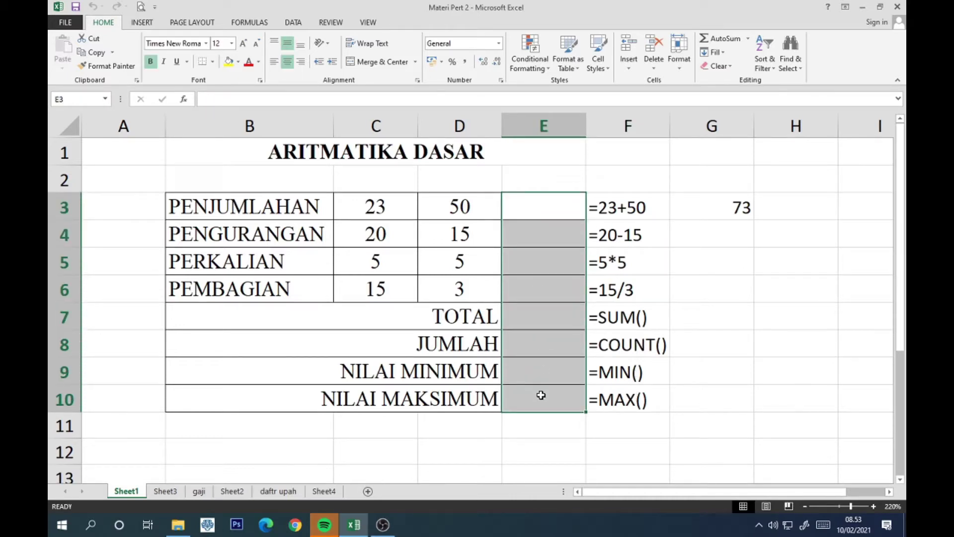
# Enter the formula =C3+D3 in cell E3 to calculate the PENJUMLAHAN row by cell references.
pyautogui.click(544, 202)
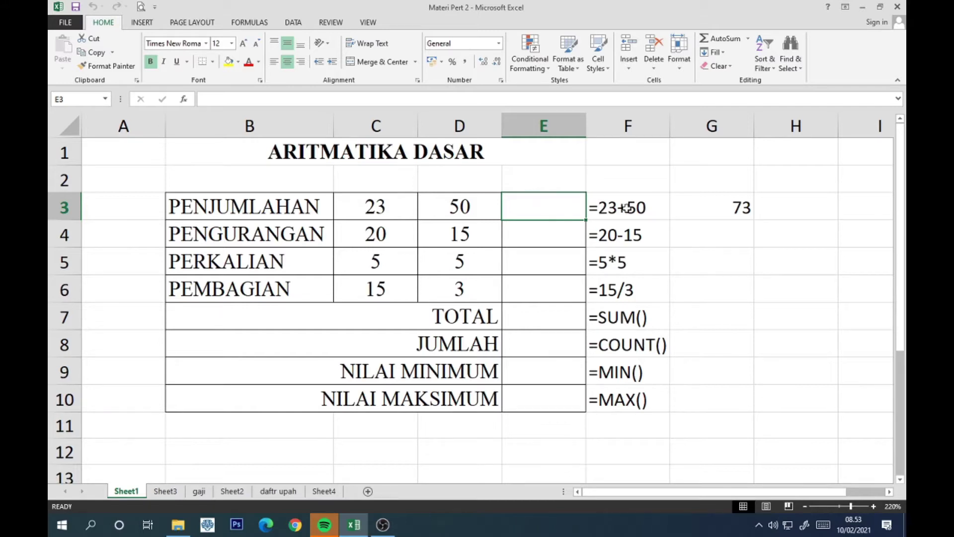
pyautogui.doubleClick(519, 214)
pyautogui.write('=')
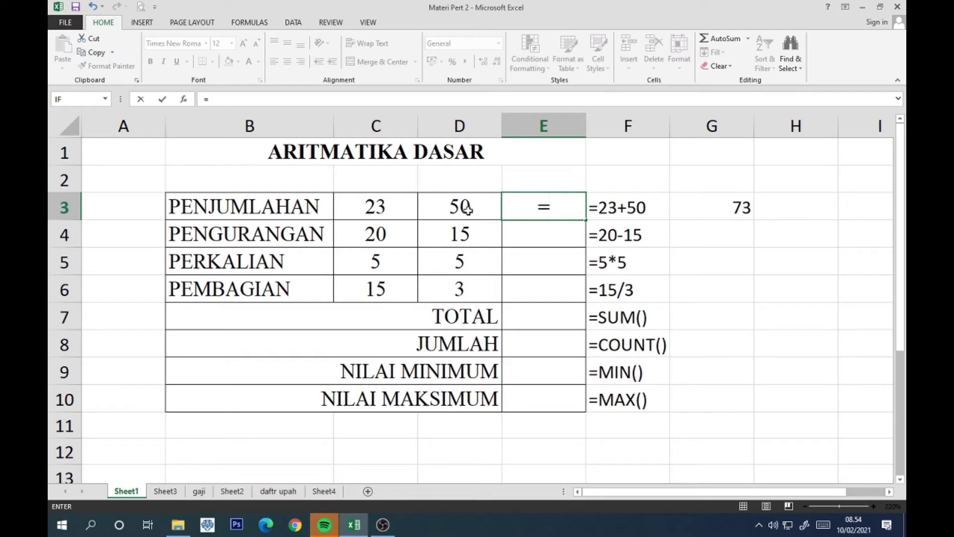
pyautogui.click(380, 209)
pyautogui.write('+')
pyautogui.click(447, 209)
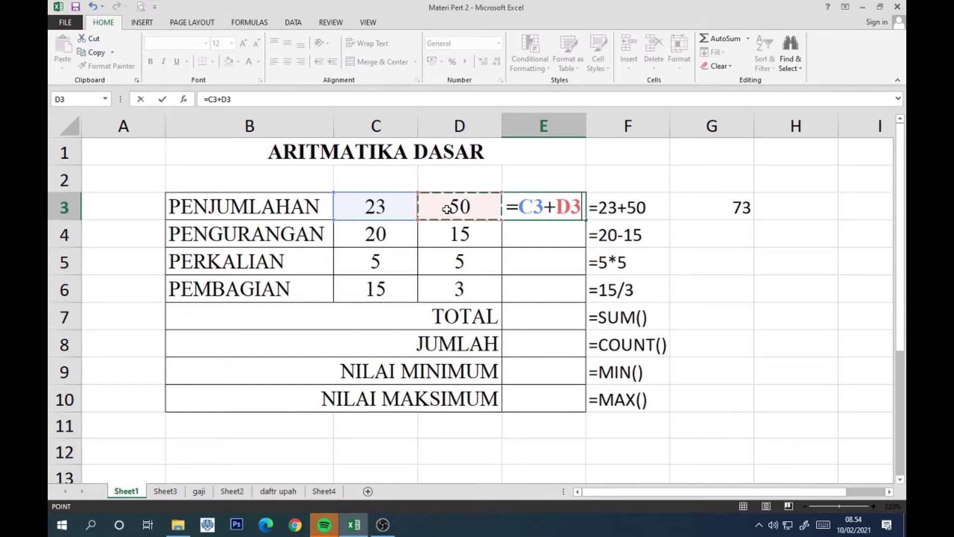
pyautogui.press('Return')
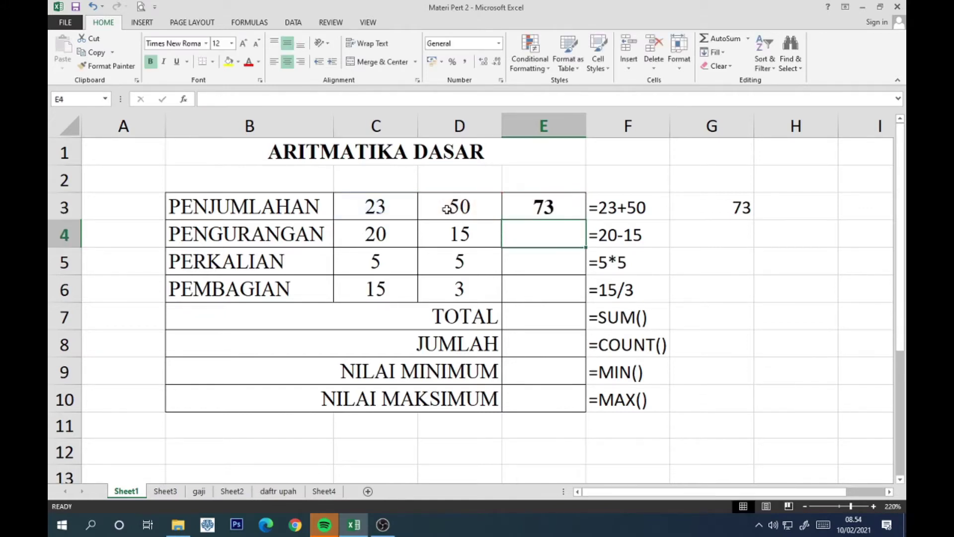
pyautogui.click(522, 213)
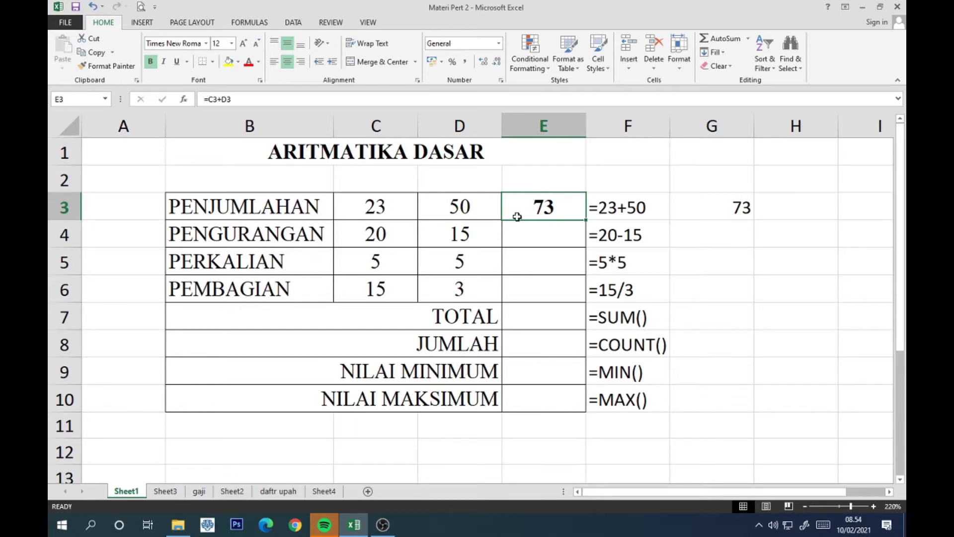
# Enter the formula =C4-D4 in cell E4 to calculate the PENGURANGAN row.
pyautogui.click(537, 236)
pyautogui.write('=')
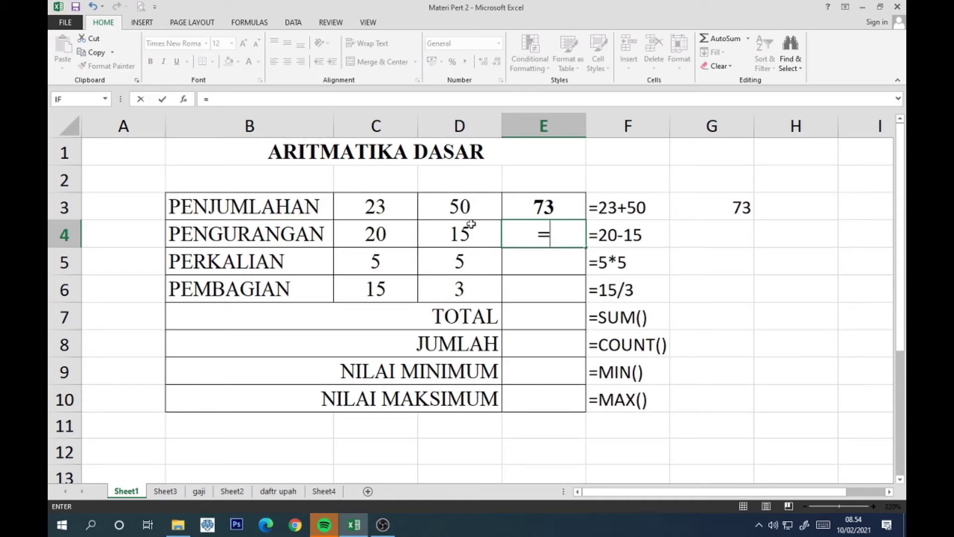
pyautogui.click(382, 234)
pyautogui.write('-')
pyautogui.click(462, 234)
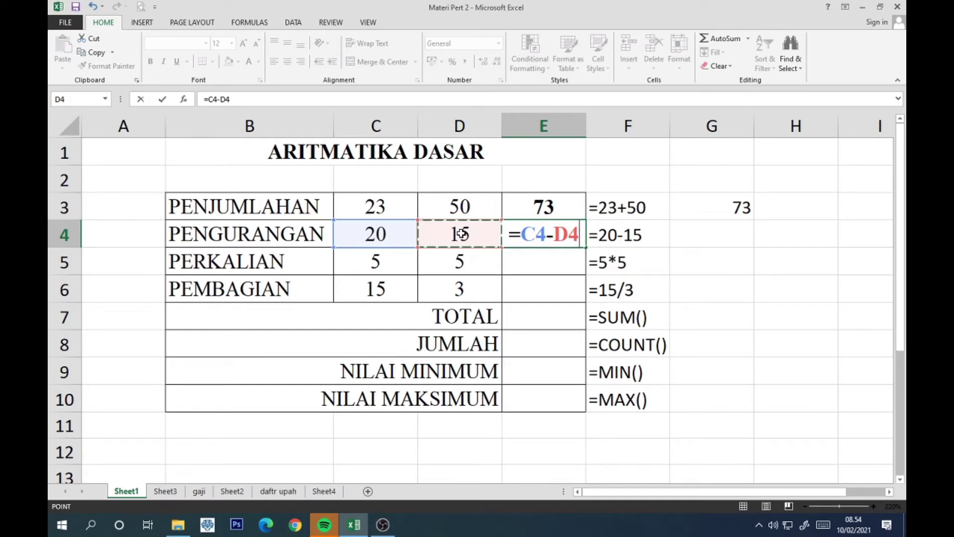
pyautogui.press('Return')
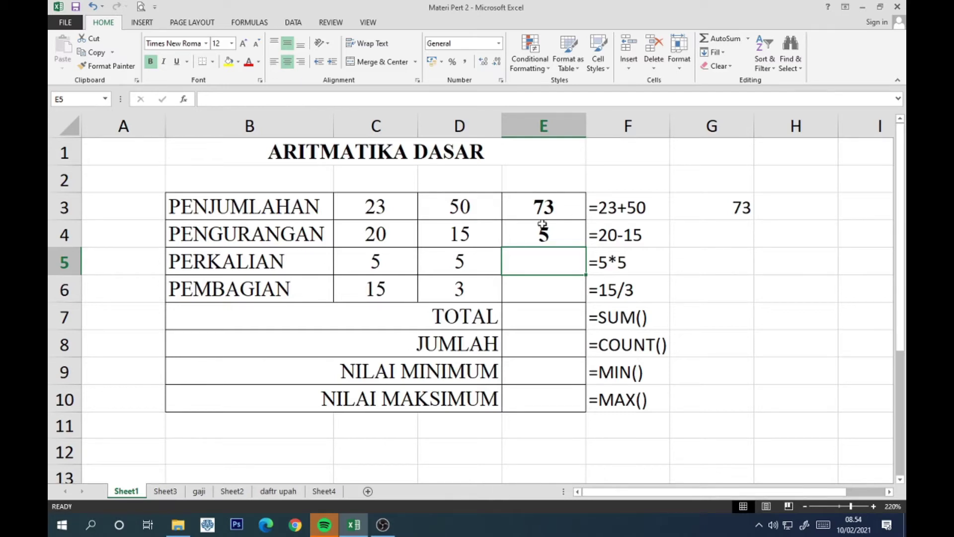
# Enter the formula =C5*D5 in cell E5 to calculate the PERKALIAN row.
pyautogui.write('=')
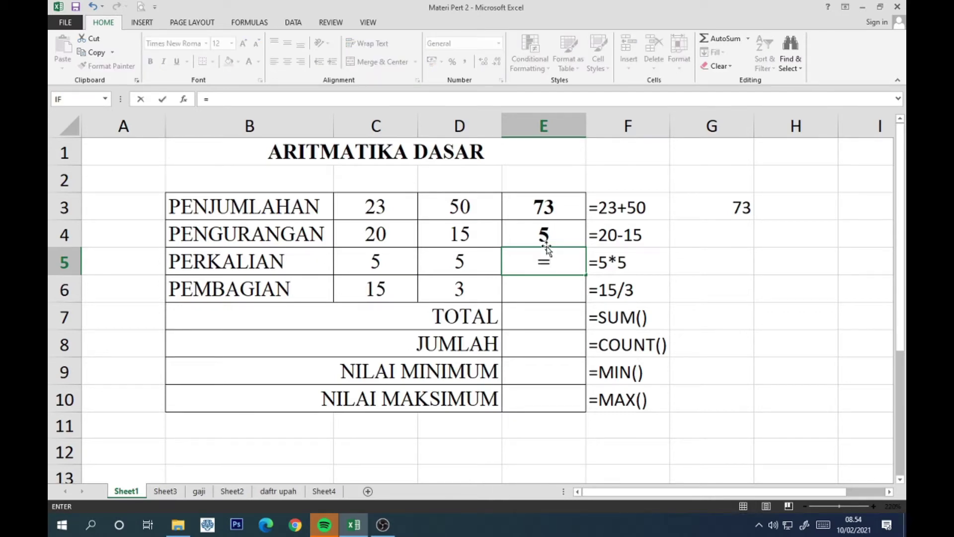
pyautogui.click(394, 262)
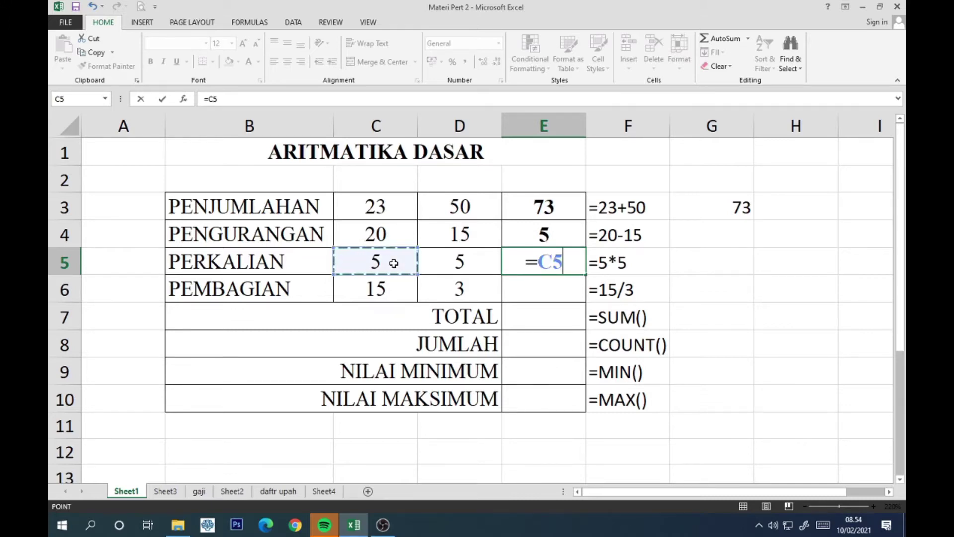
pyautogui.write('*')
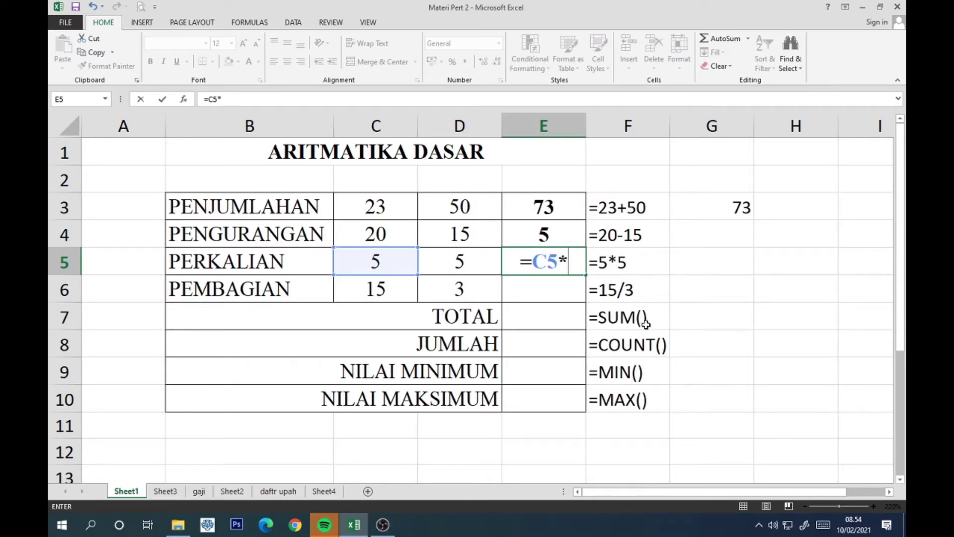
pyautogui.click(446, 261)
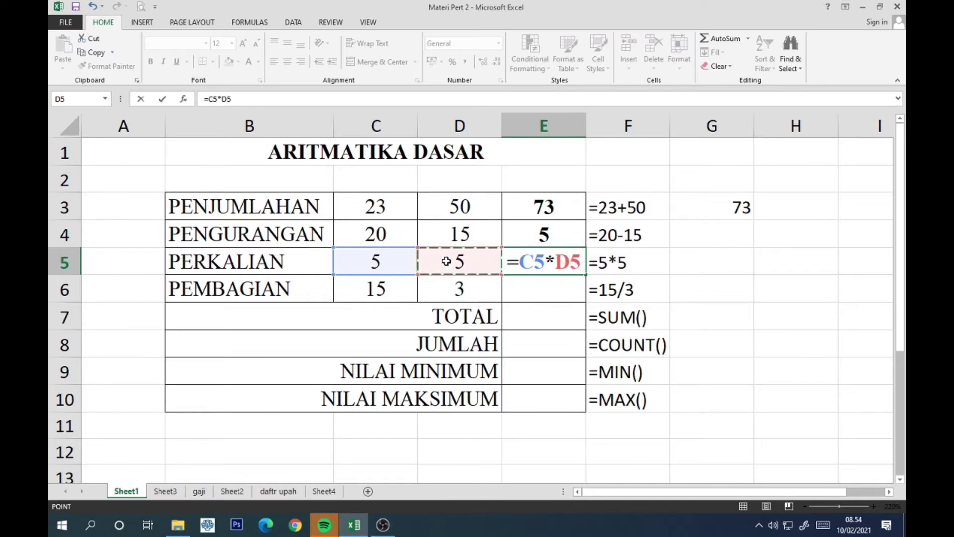
pyautogui.press('Return')
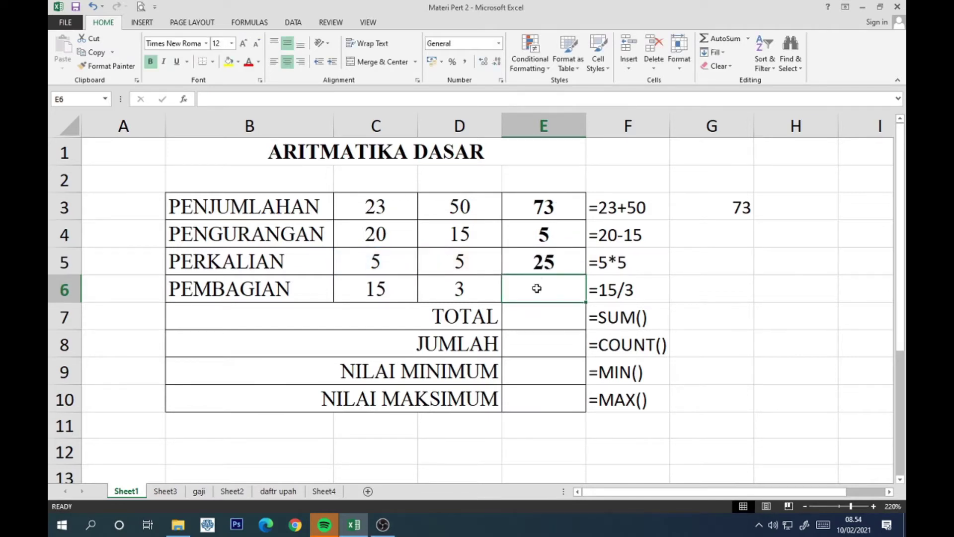
# Enter the formula =C6/D6 in cell E6 to calculate the PEMBAGIAN row.
pyautogui.write('=')
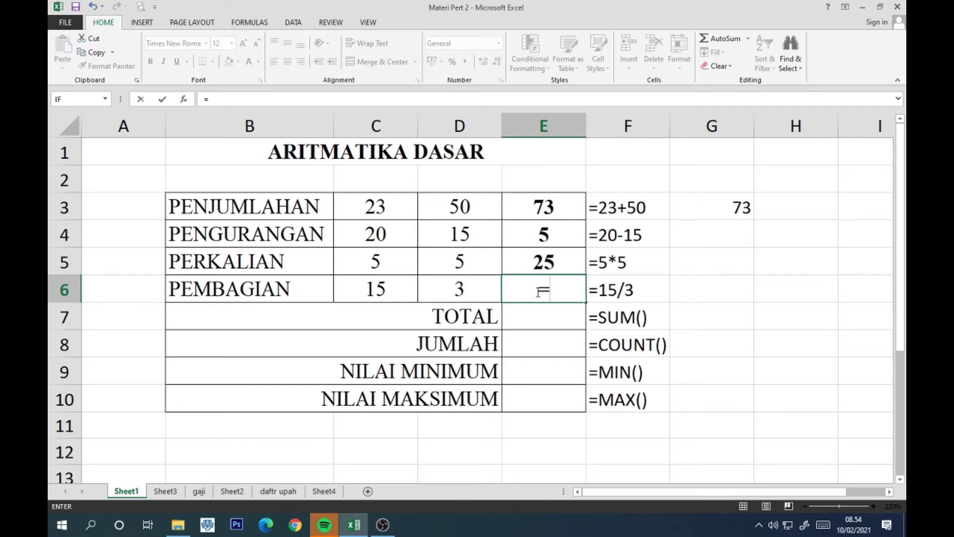
pyautogui.click(409, 288)
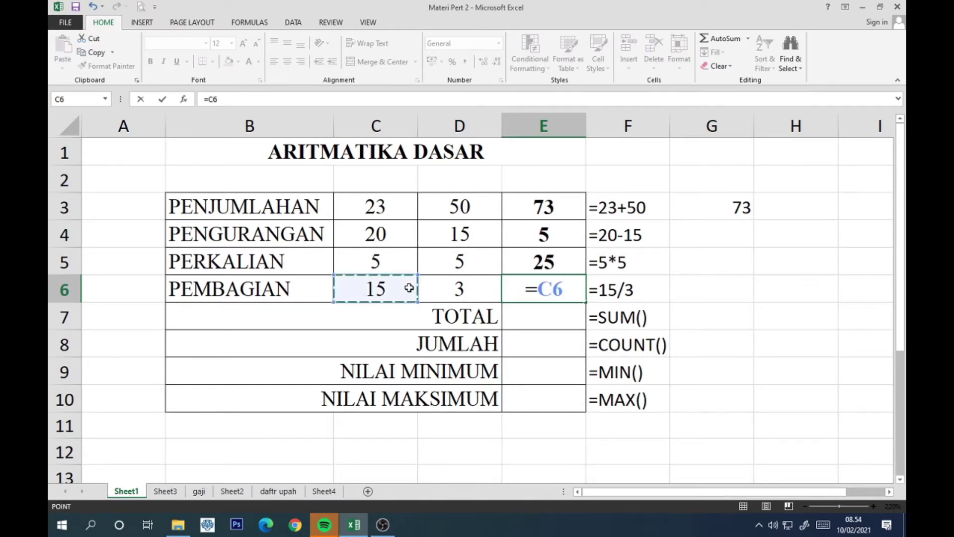
pyautogui.write('/')
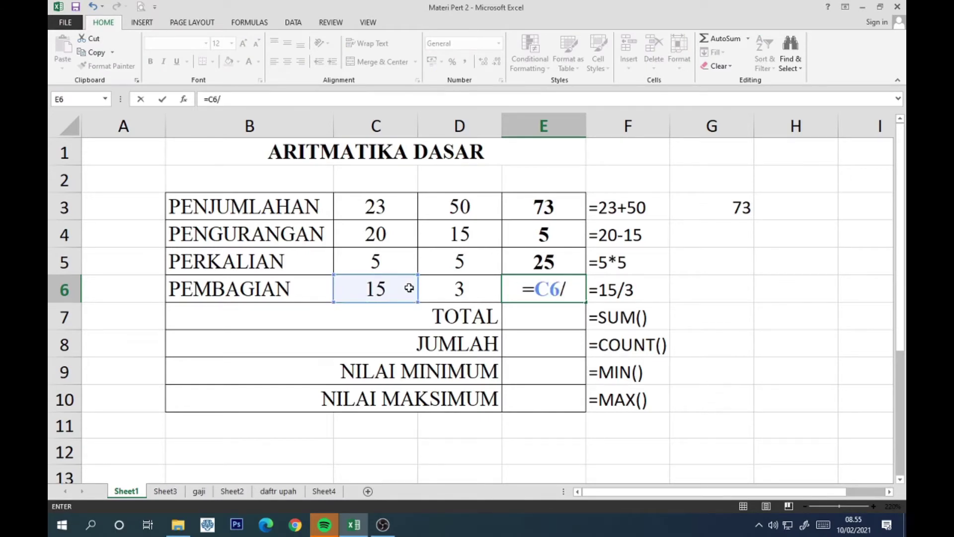
pyautogui.click(446, 293)
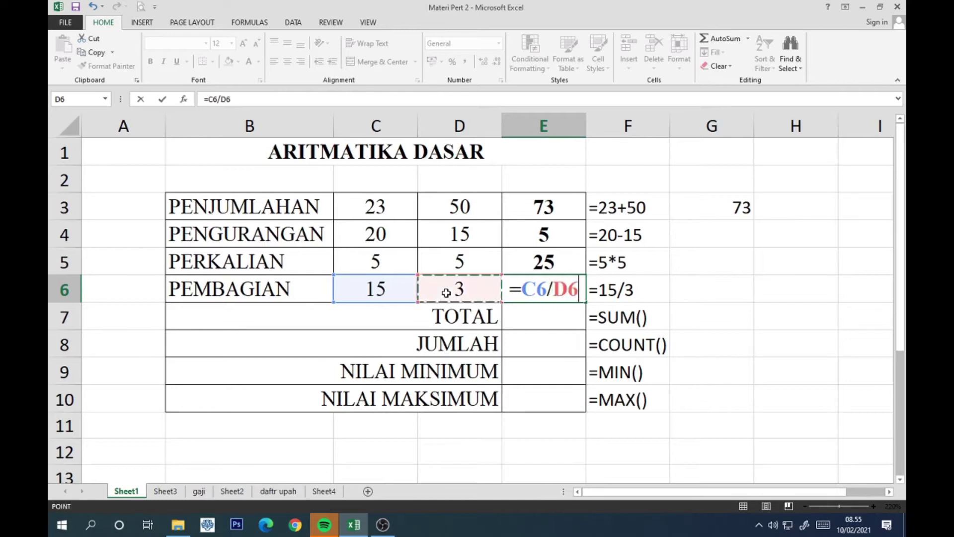
pyautogui.press('Return')
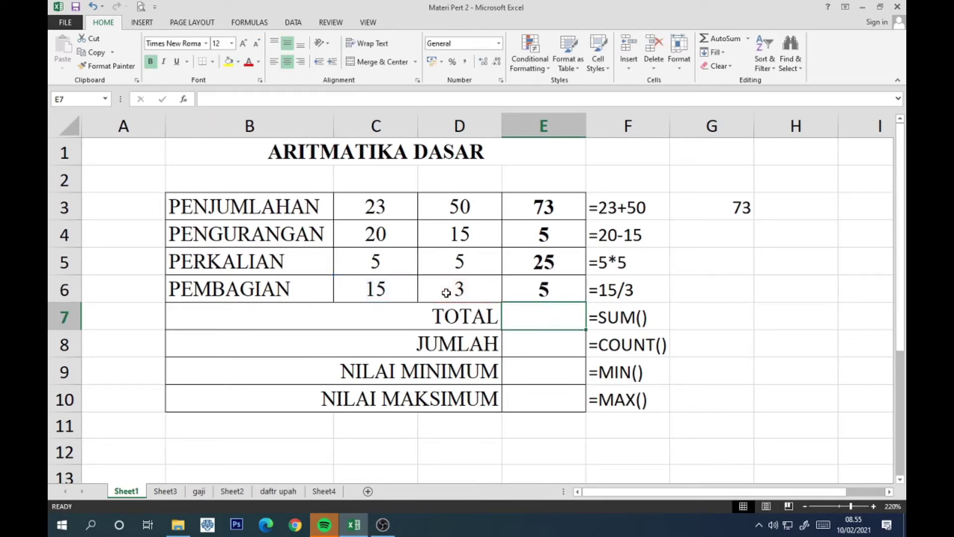
pyautogui.click(534, 287)
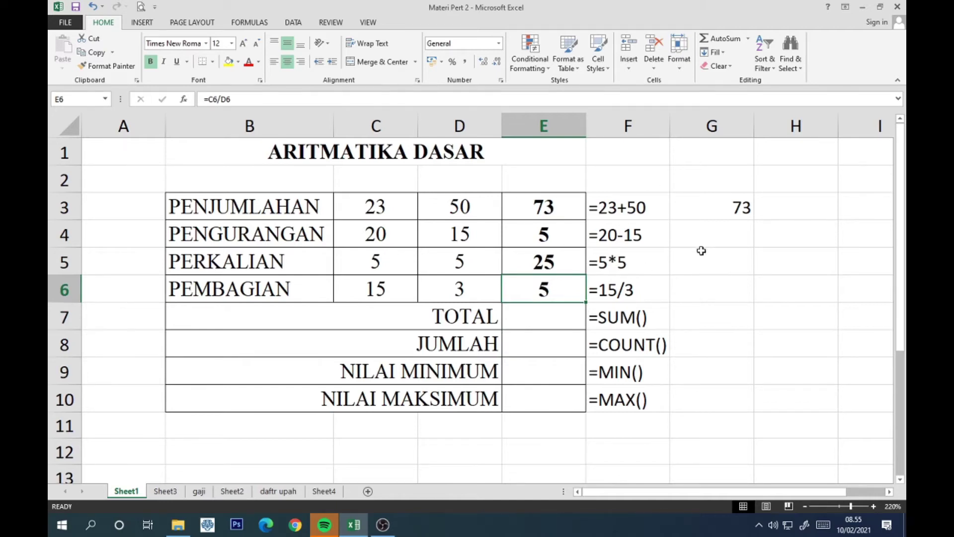
# Replace the content of cell G3 with the addition typed as plain numbers, =23+50.
pyautogui.click(728, 207)
pyautogui.press('BackSpace')
pyautogui.write('=')
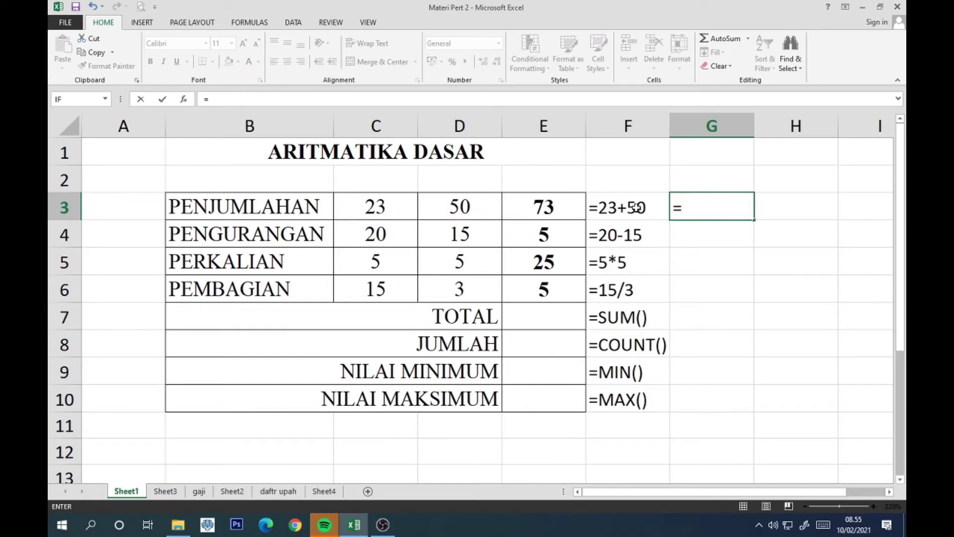
pyautogui.write('23+50')
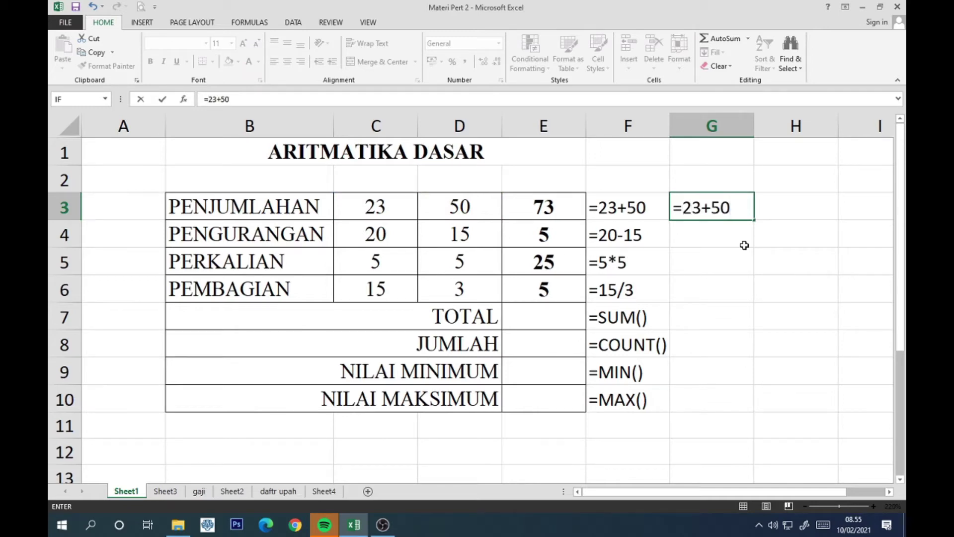
pyautogui.press('Return')
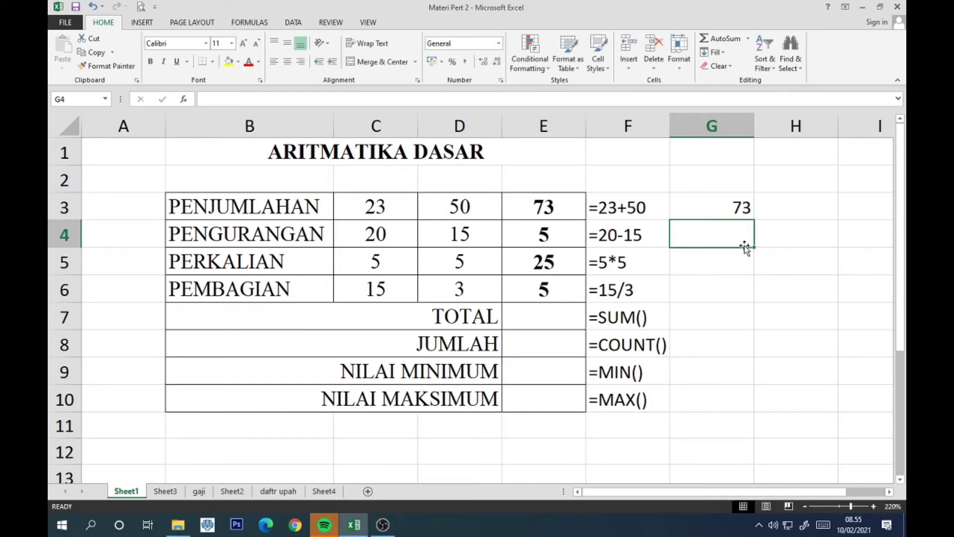
# Compare the cell-reference formula in E3 with the plain-number formula in G3 and the sample formulas in F3:F6.
pyautogui.click(738, 199)
pyautogui.click(619, 200)
pyautogui.moveTo(618, 200); pyautogui.dragTo(621, 287)
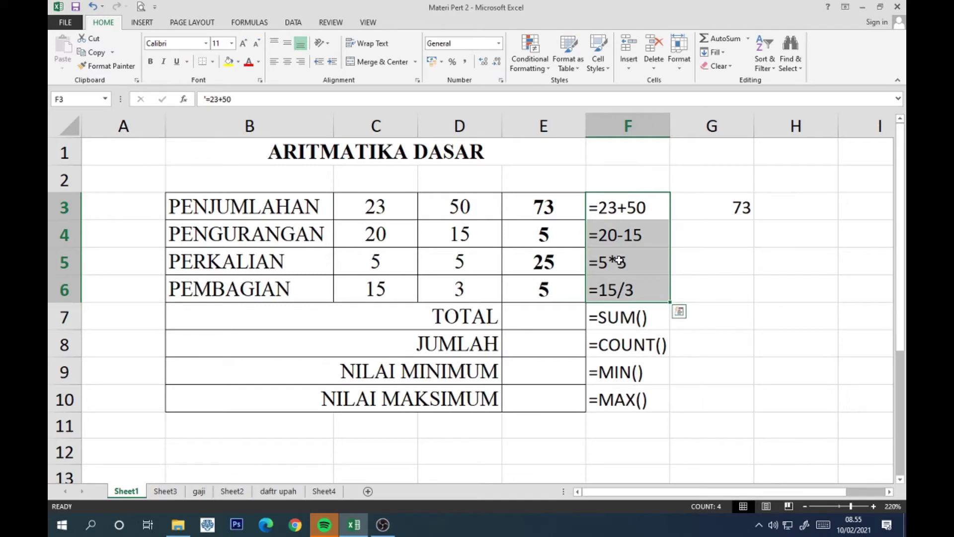
pyautogui.click(563, 205)
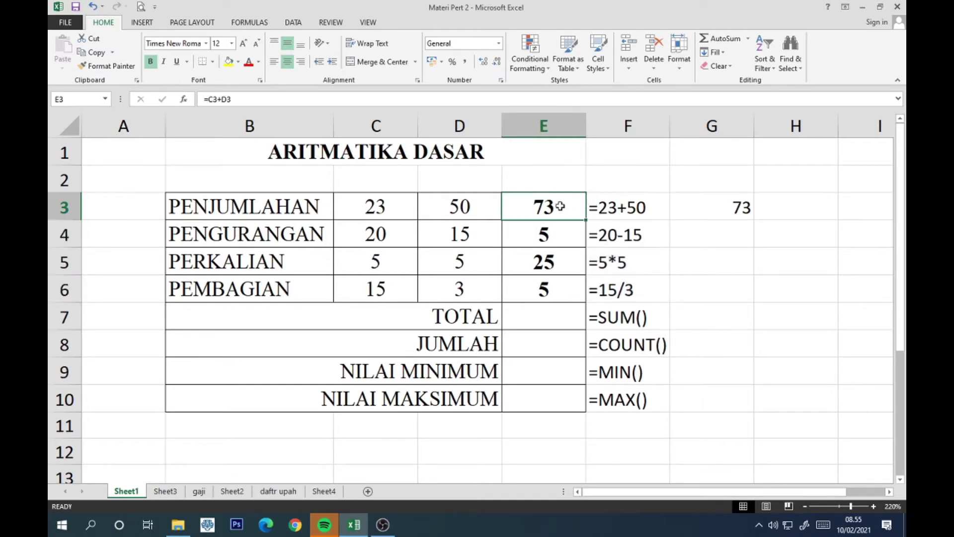
pyautogui.moveTo(237, 98); pyautogui.dragTo(205, 102)
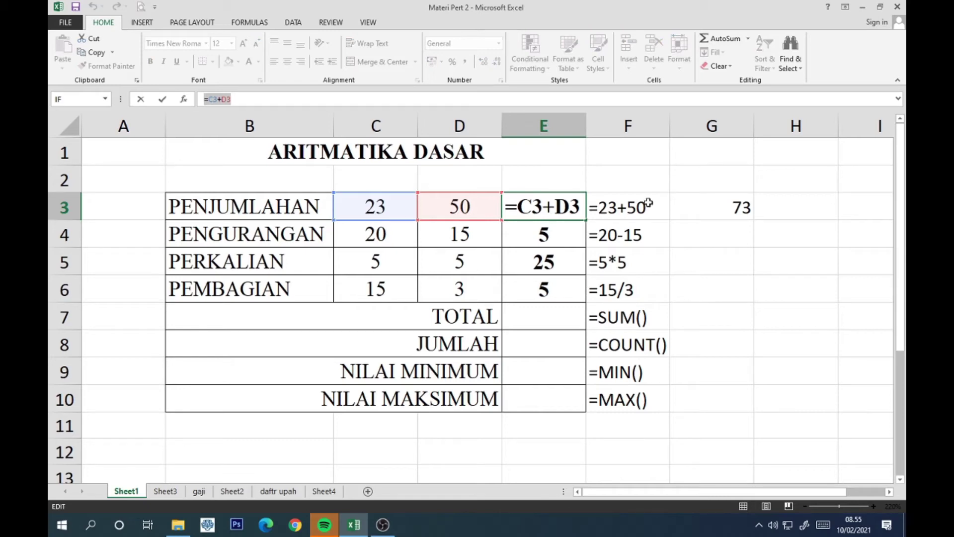
pyautogui.press('Escape')
pyautogui.click(686, 210)
pyautogui.click(256, 101)
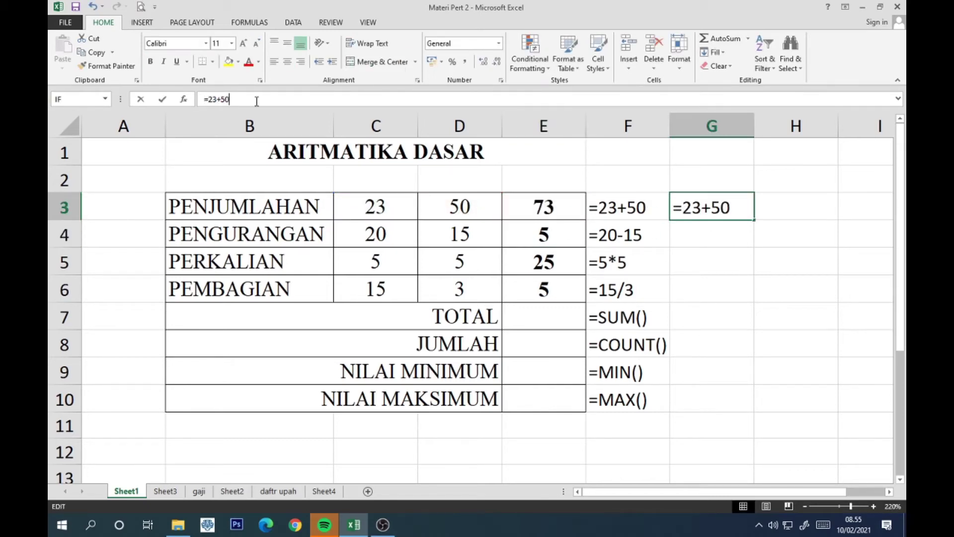
pyautogui.press('Return')
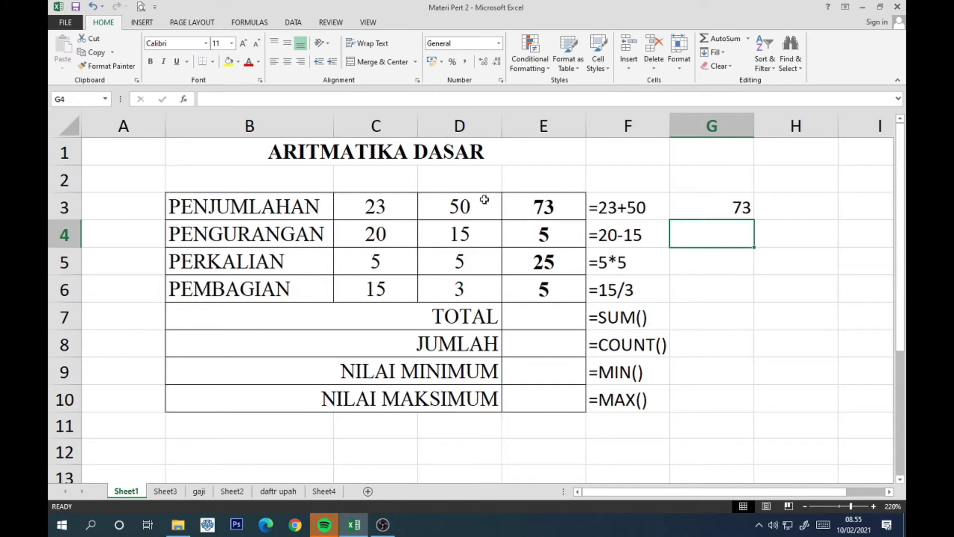
# Set the second PENJUMLAHAN number in cell D3 to 40 and check the cell-reference formula in E3.
pyautogui.click(445, 209)
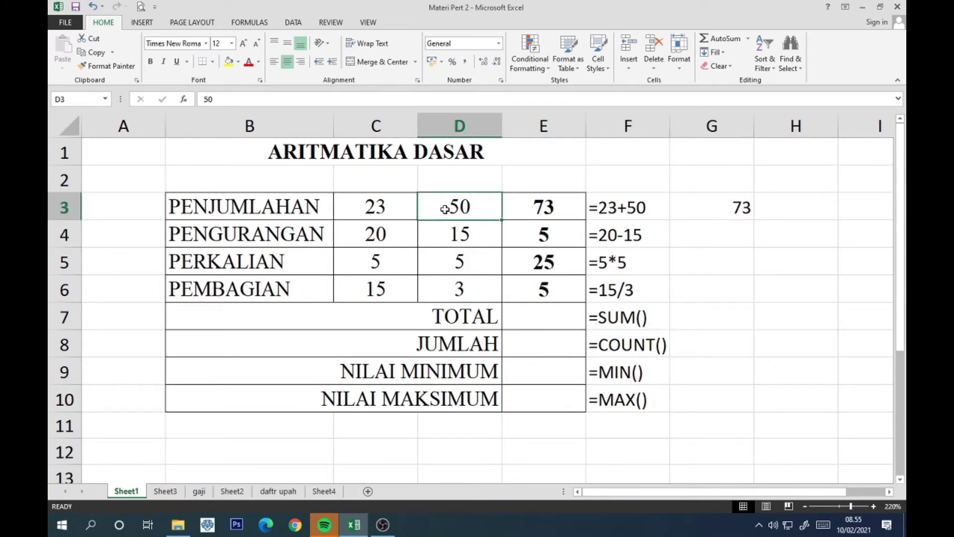
pyautogui.write('40')
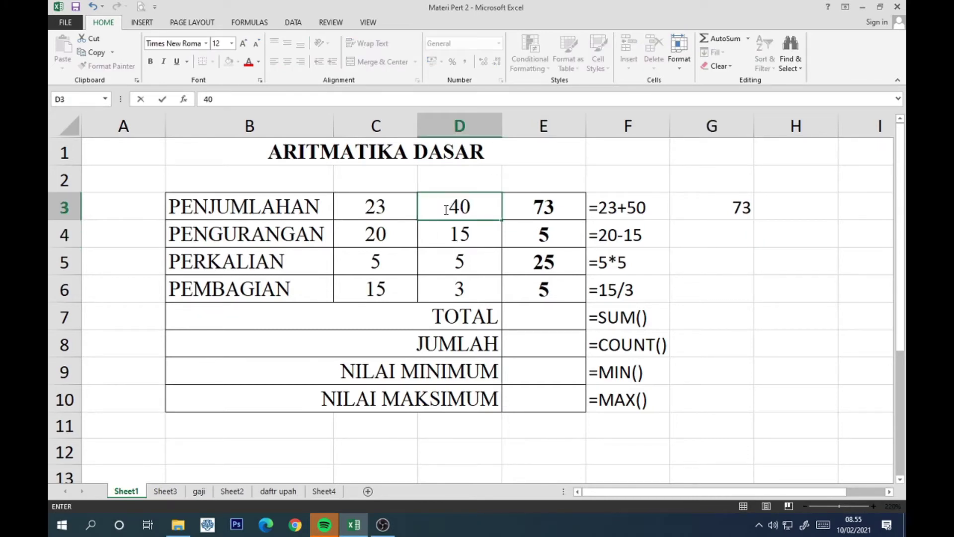
pyautogui.press('Return')
pyautogui.click(542, 195)
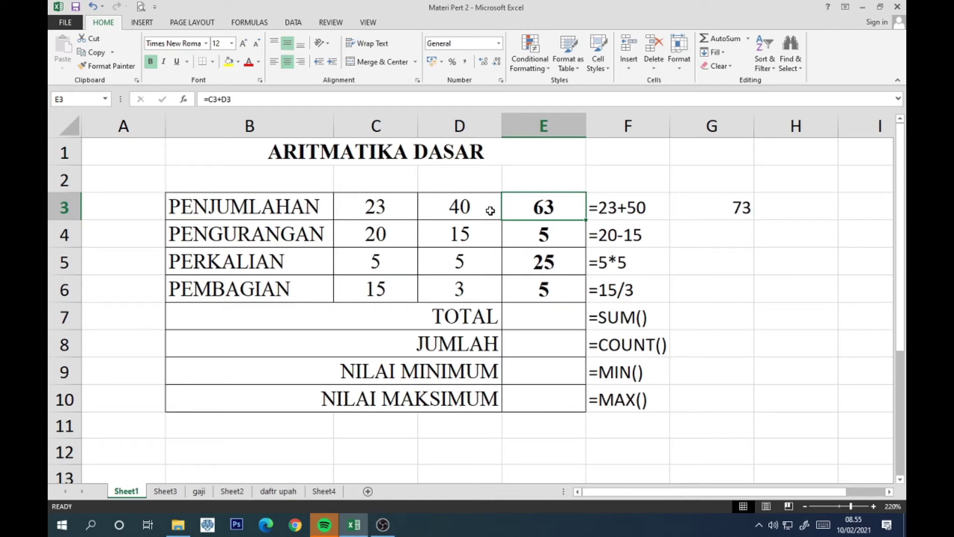
# Enter the formula =SUM(E3:E6) in cell E7 to calculate the TOTAL row.
pyautogui.click(533, 320)
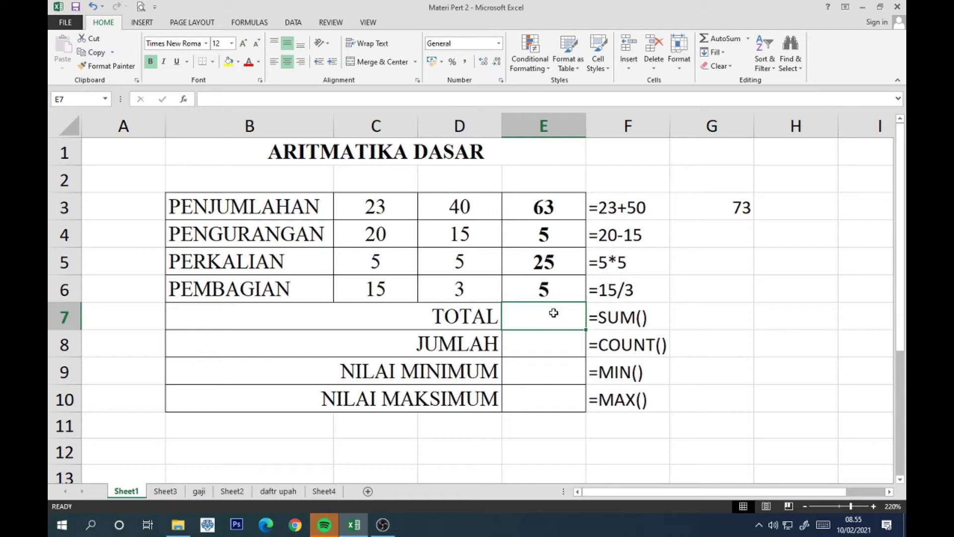
pyautogui.write('=')
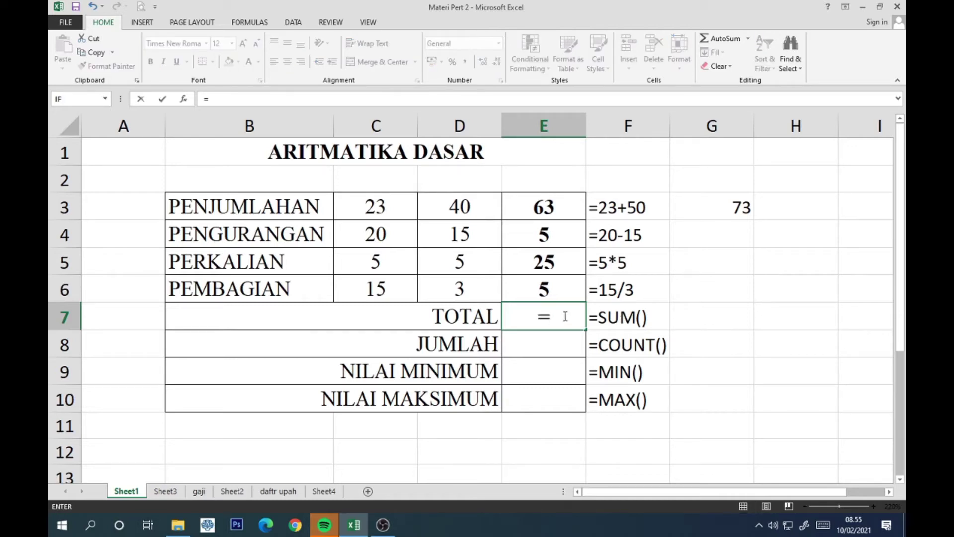
pyautogui.write('su')
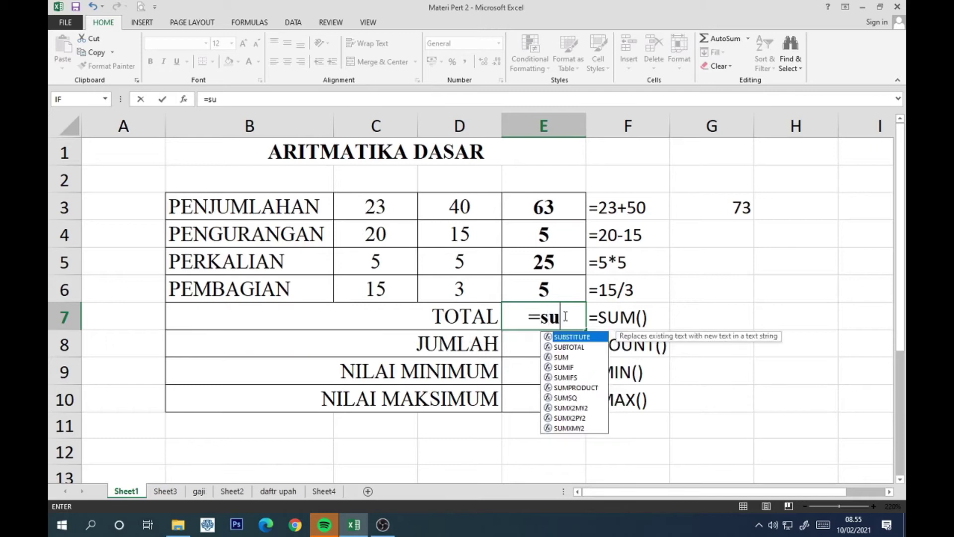
pyautogui.doubleClick(561, 357)
pyautogui.moveTo(560, 206); pyautogui.dragTo(551, 292)
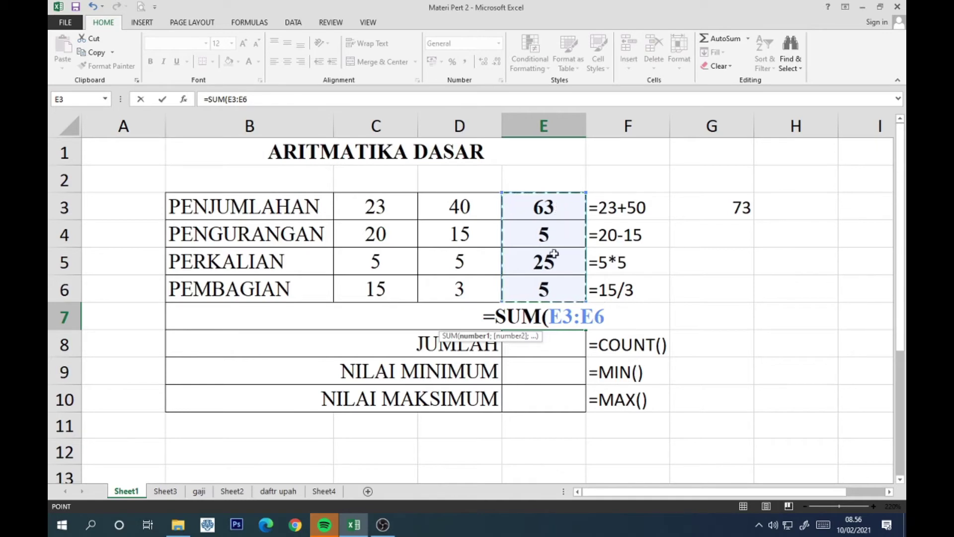
pyautogui.press('Return')
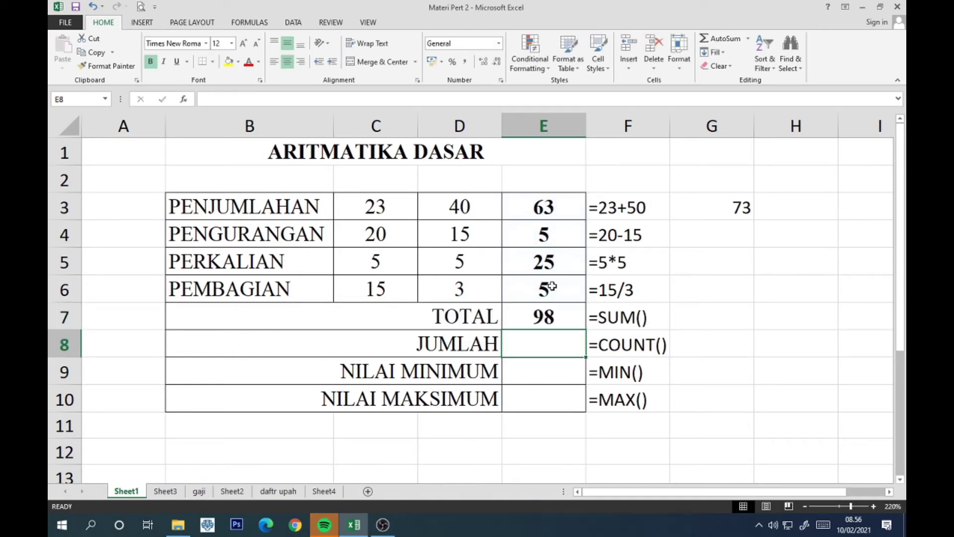
pyautogui.click(551, 317)
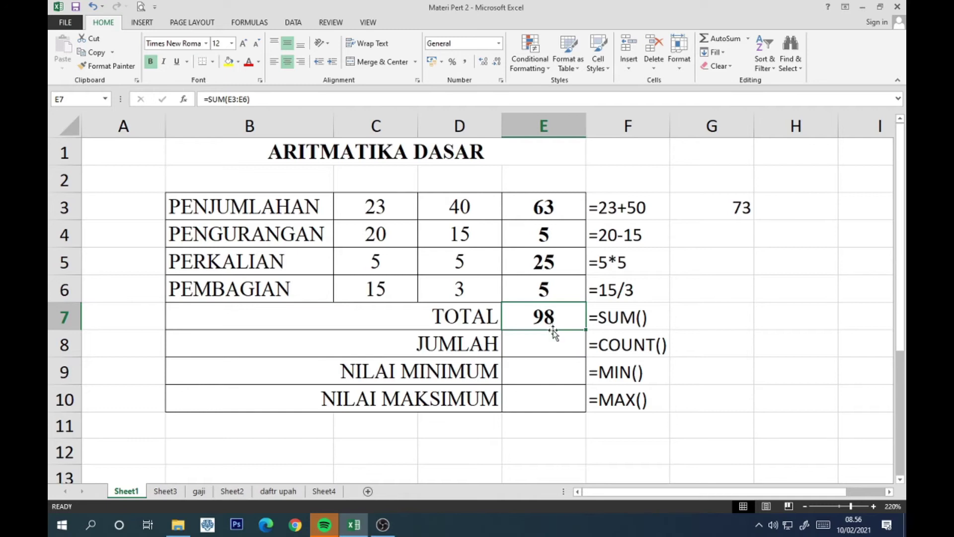
# Examine the TOTAL, JUMLAH and NILAI MINIMUM result cells in column E and the cell address of E8.
pyautogui.click(552, 348)
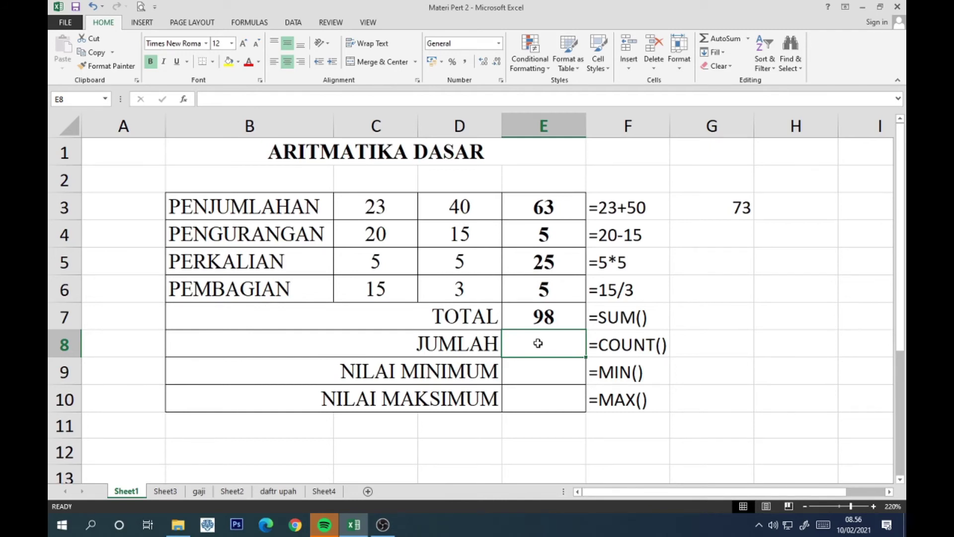
pyautogui.click(532, 369)
pyautogui.click(456, 343)
pyautogui.moveTo(456, 343); pyautogui.dragTo(546, 343)
pyautogui.click(543, 342)
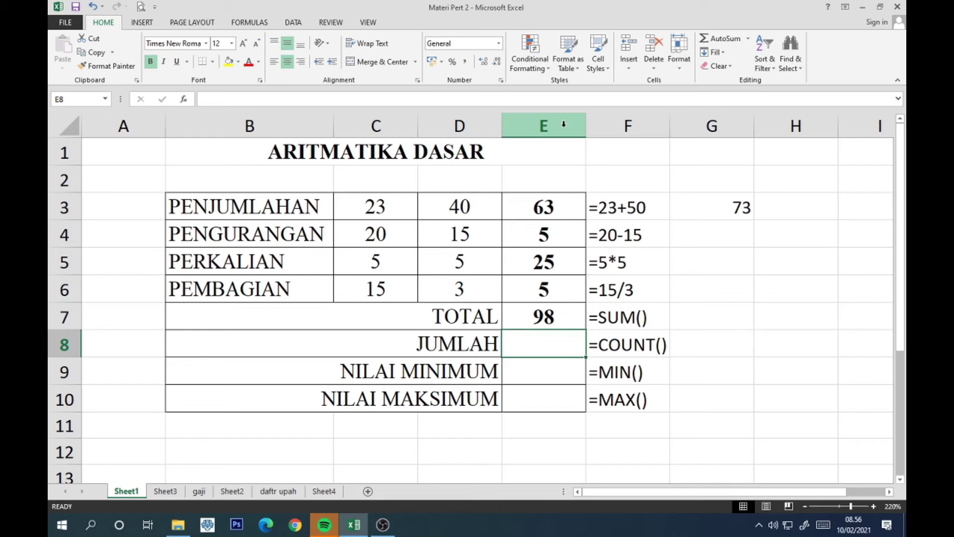
pyautogui.click(63, 100)
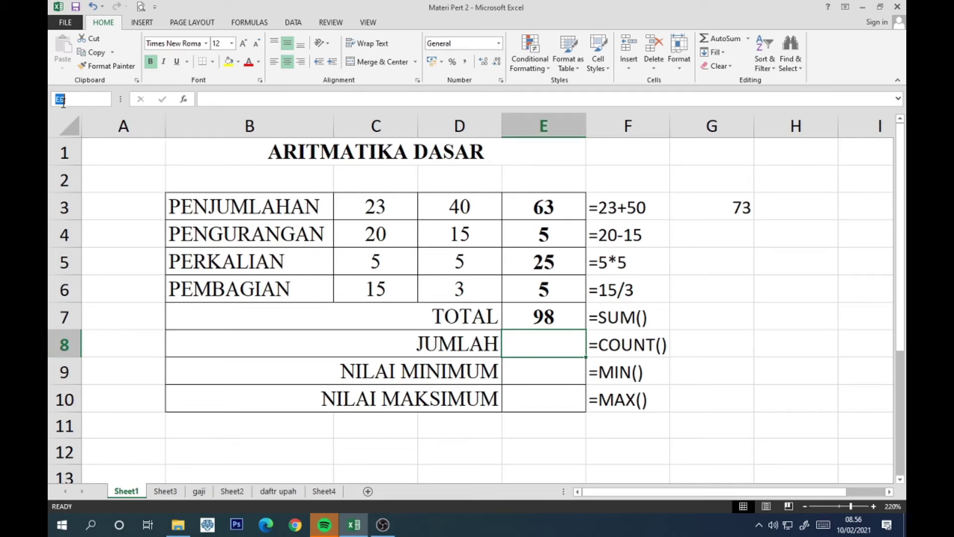
pyautogui.click(538, 377)
pyautogui.click(541, 345)
pyautogui.click(543, 323)
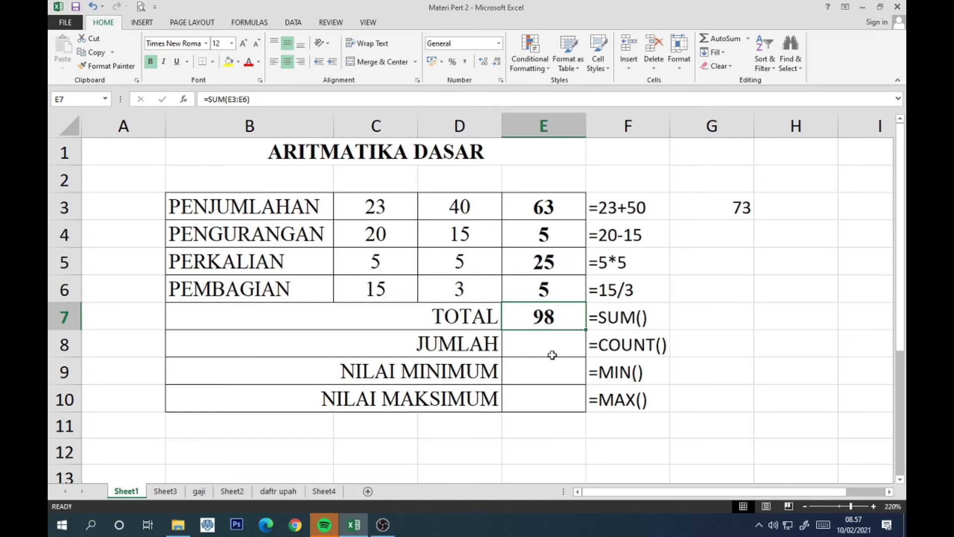
# Enter the formula =COUNT(E3:E6) in cell E8 for the JUMLAH row and check it against the counted range.
pyautogui.click(546, 344)
pyautogui.doubleClick(546, 343)
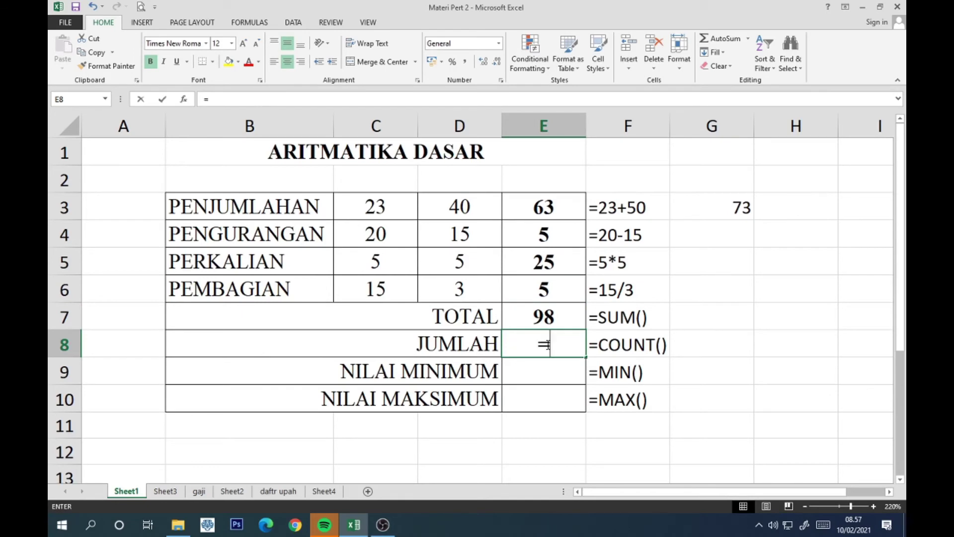
pyautogui.write('=coun')
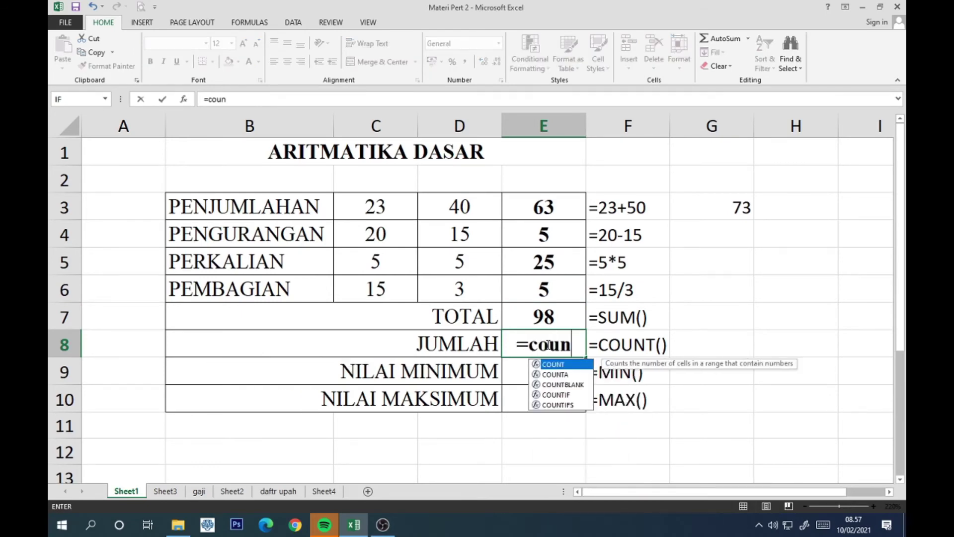
pyautogui.doubleClick(560, 365)
pyautogui.moveTo(553, 207); pyautogui.dragTo(550, 291)
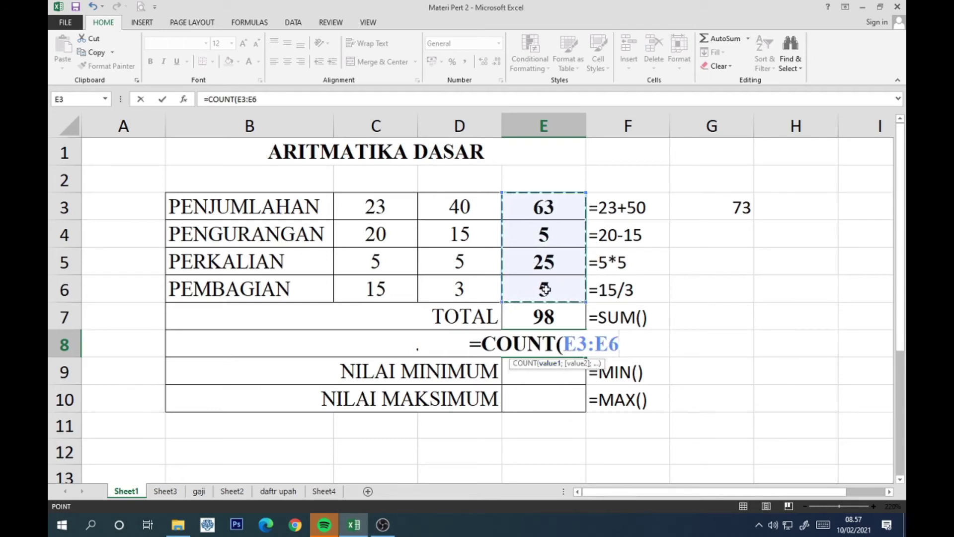
pyautogui.press('Return')
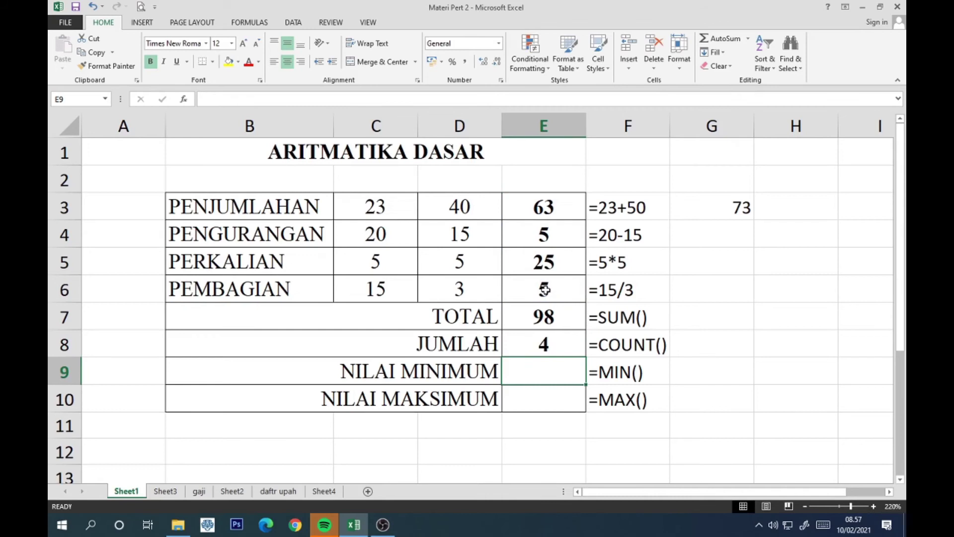
pyautogui.moveTo(547, 207); pyautogui.dragTo(559, 302)
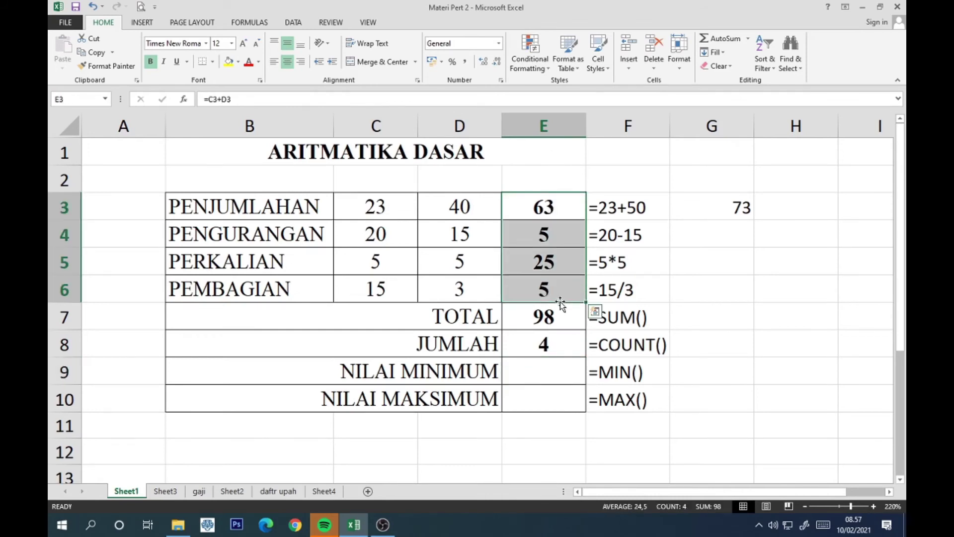
pyautogui.click(554, 348)
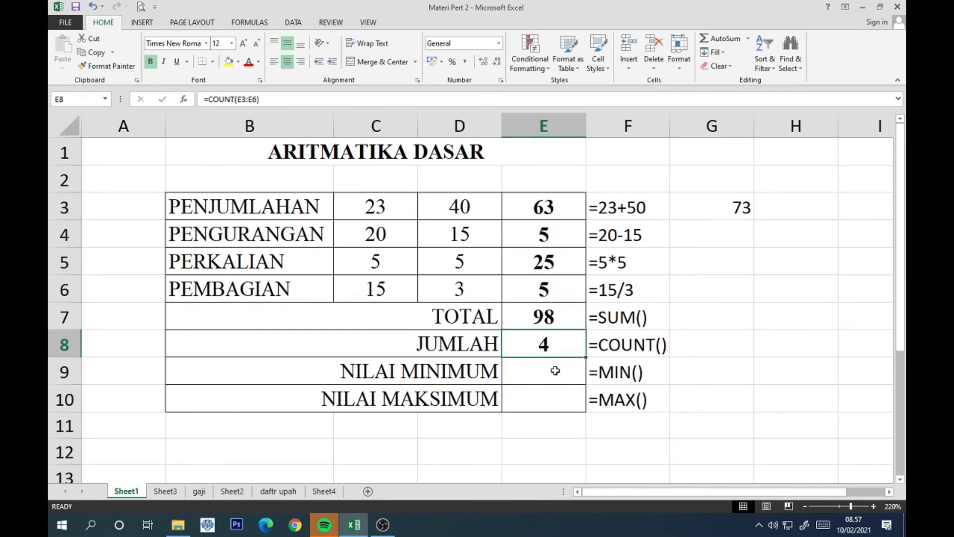
# Enter a MIN formula over E3:E6 in cell E9 to find the NILAI MINIMUM.
pyautogui.click(555, 370)
pyautogui.write('=')
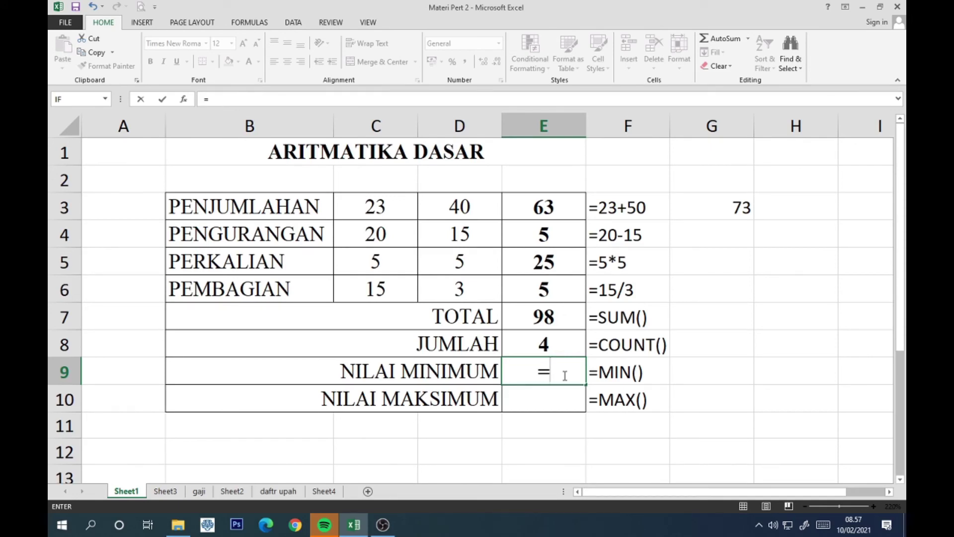
pyautogui.write('min')
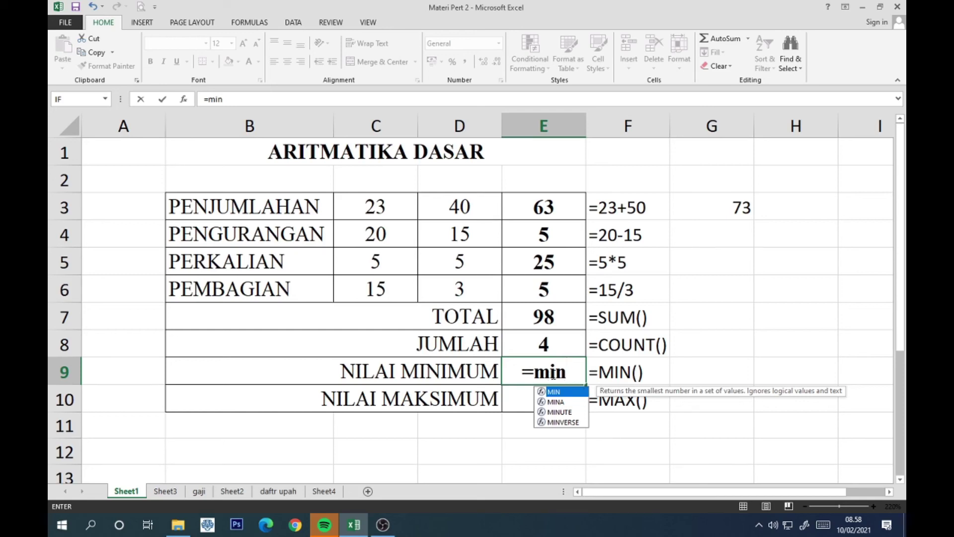
pyautogui.doubleClick(555, 393)
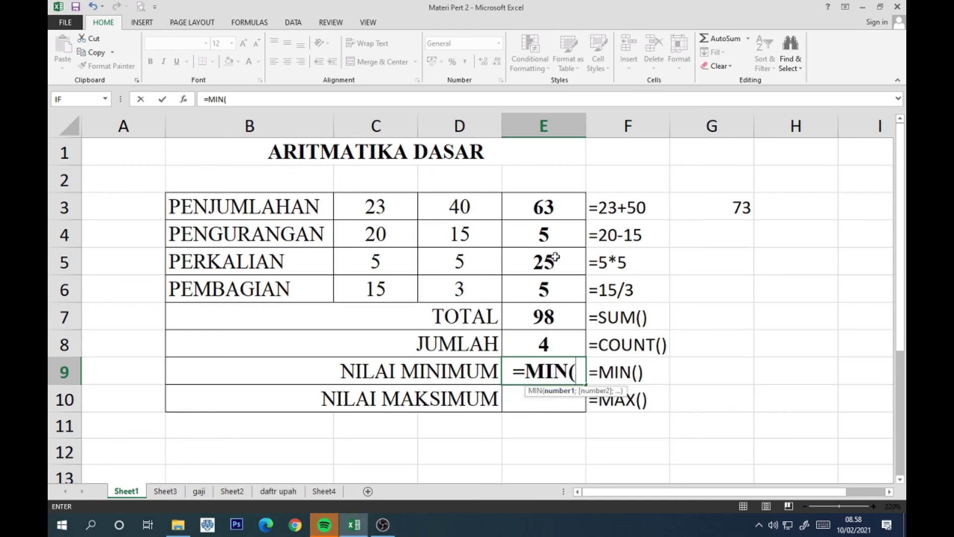
pyautogui.moveTo(549, 207); pyautogui.dragTo(546, 293)
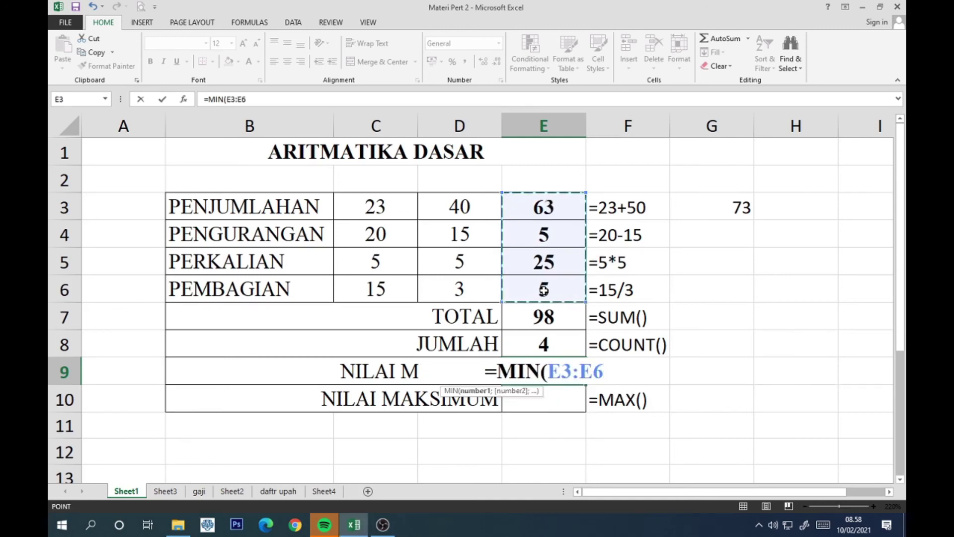
pyautogui.press('Return')
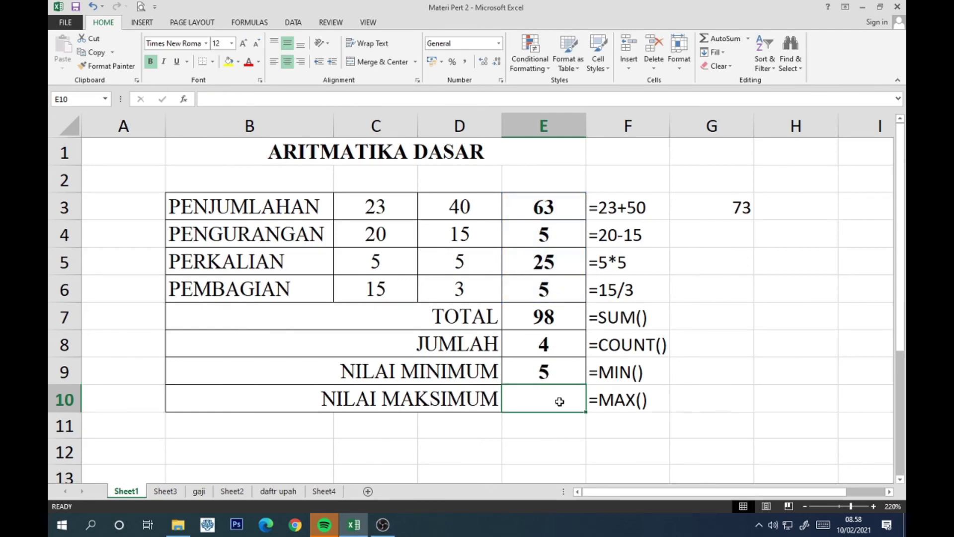
# Enter a MAX formula over E3:E6 in cell E10 to find the NILAI MAKSIMUM.
pyautogui.write('=ma')
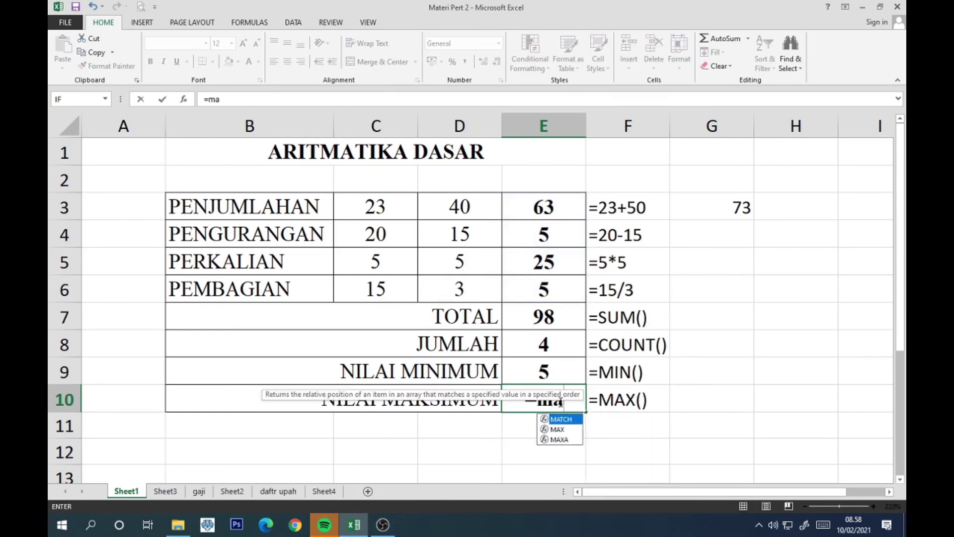
pyautogui.doubleClick(557, 429)
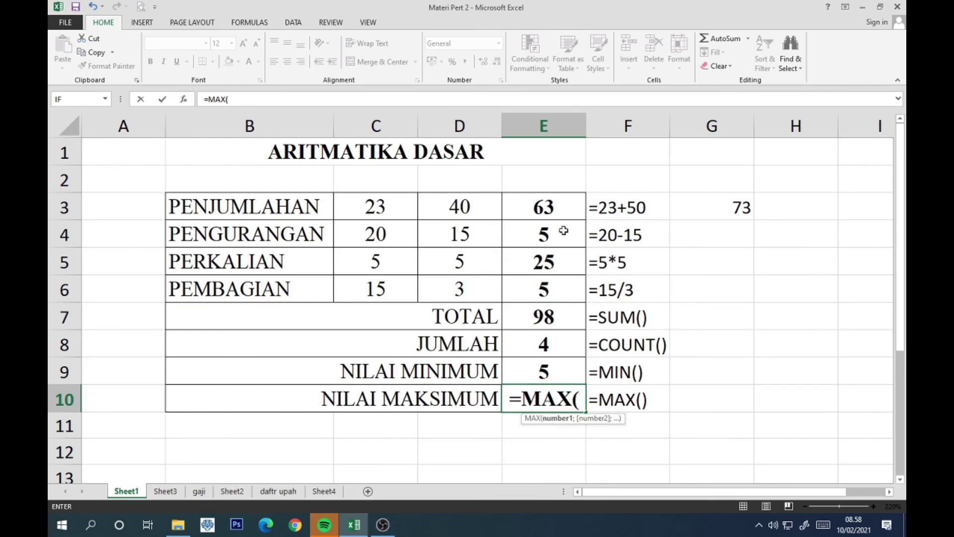
pyautogui.click(559, 215)
pyautogui.moveTo(559, 214); pyautogui.dragTo(556, 288)
pyautogui.press('Return')
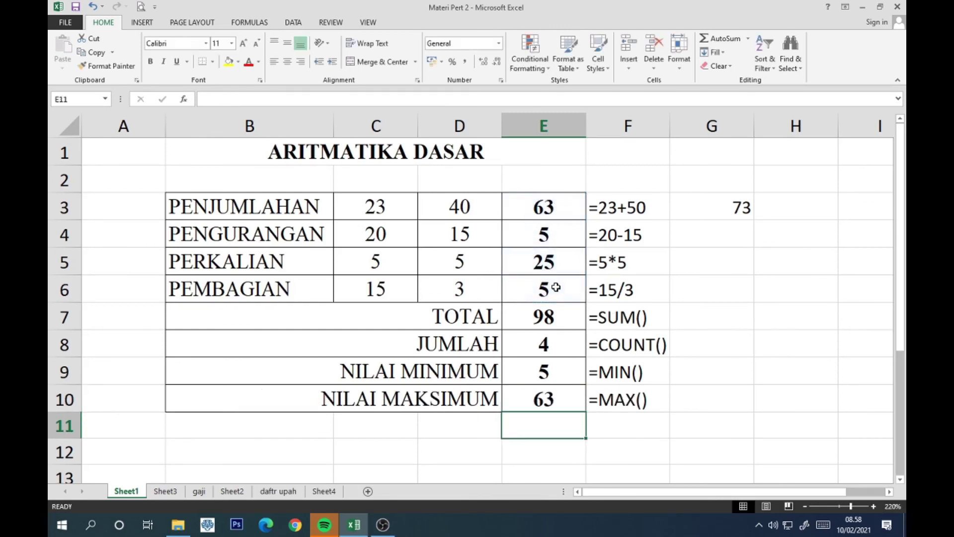